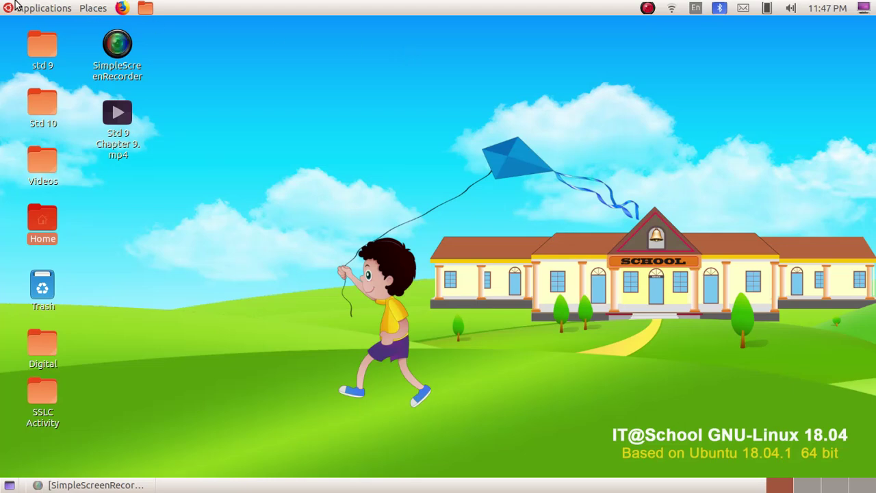
Launch OpenShot Video Editor from Applications > Sound & Video.
left_click(37, 10)
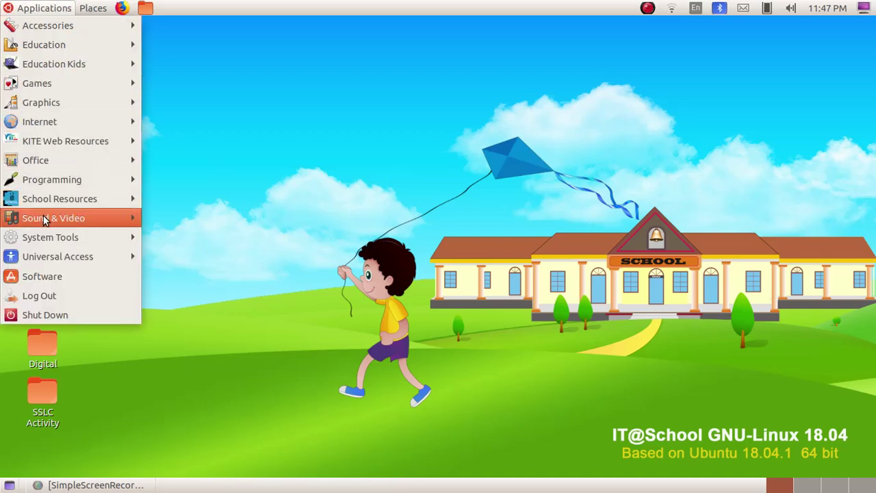
mouse_move(45, 219)
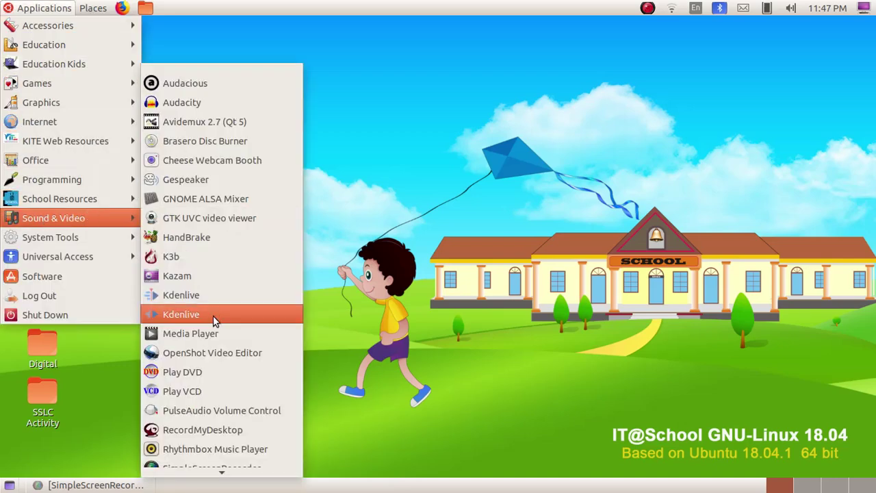
left_click(226, 356)
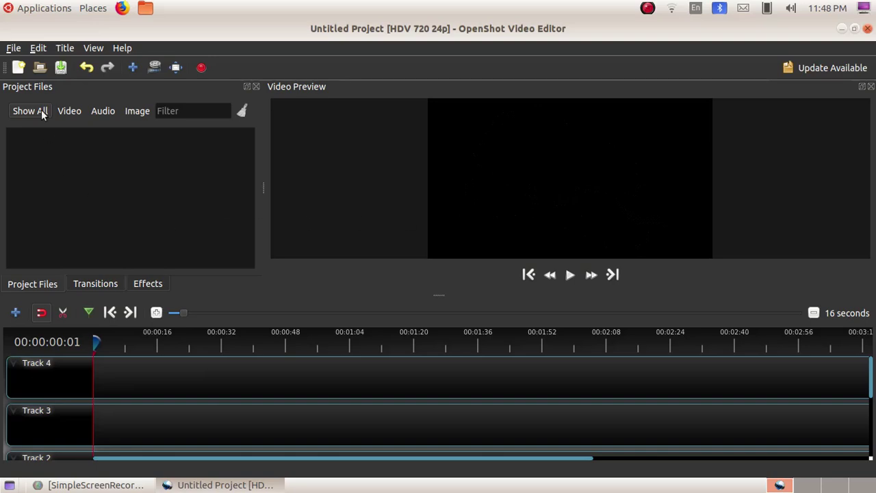
Import kalolsavam.mp4 from School_Resources/Standard_9 via File > Import Files.
left_click(13, 49)
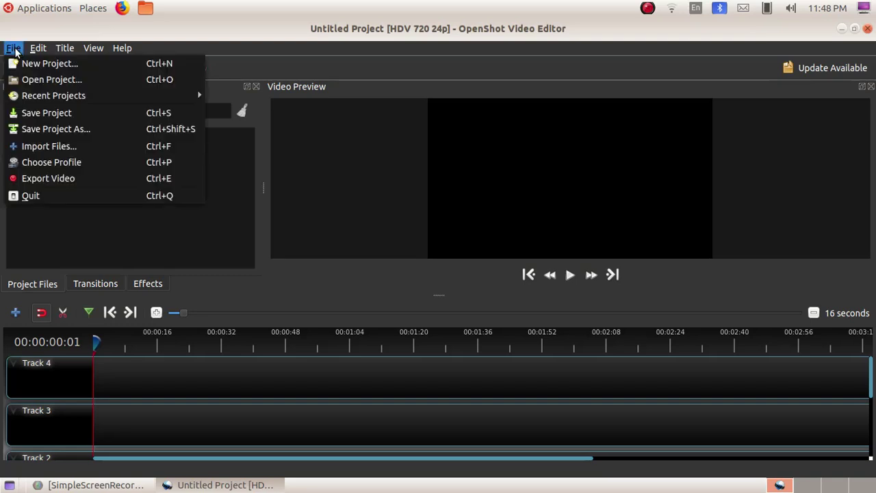
left_click(29, 146)
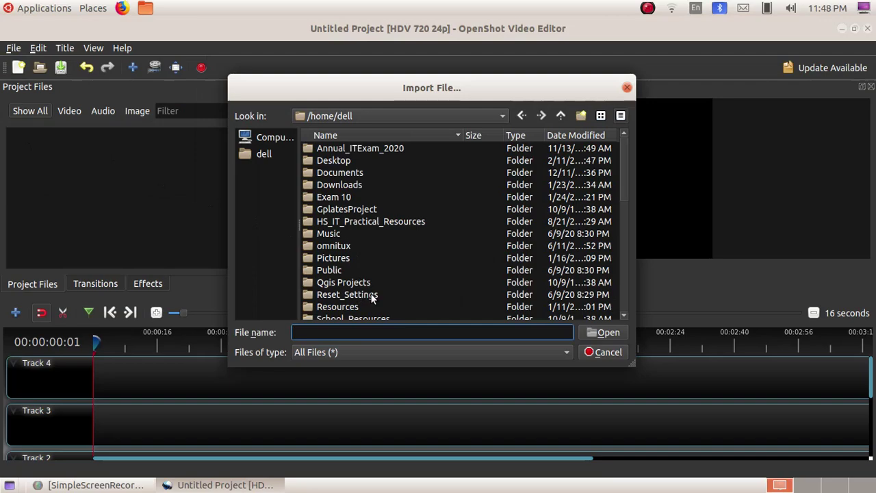
scroll(371, 293, "down", 7)
scroll(370, 293, "up", 2)
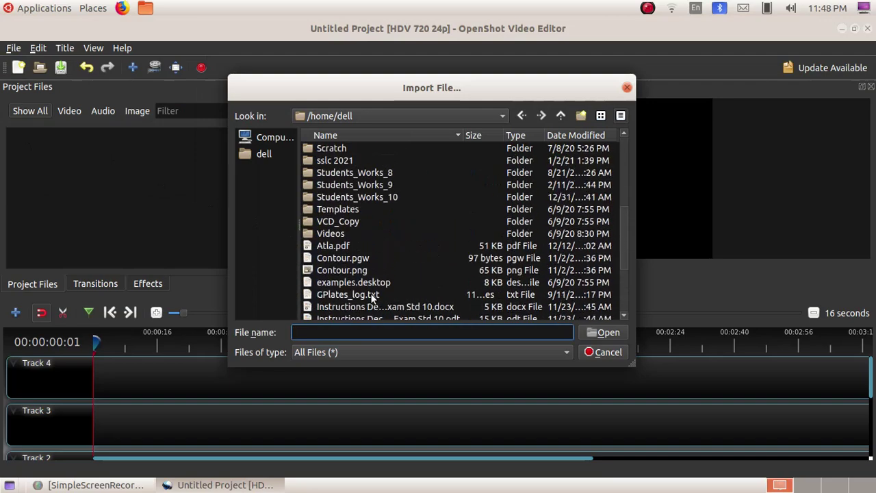
scroll(371, 293, "up", 3)
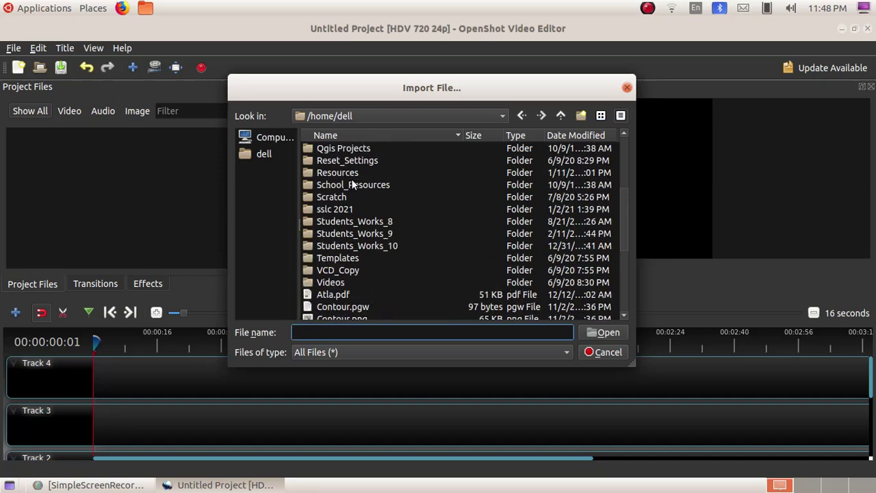
double_click(352, 186)
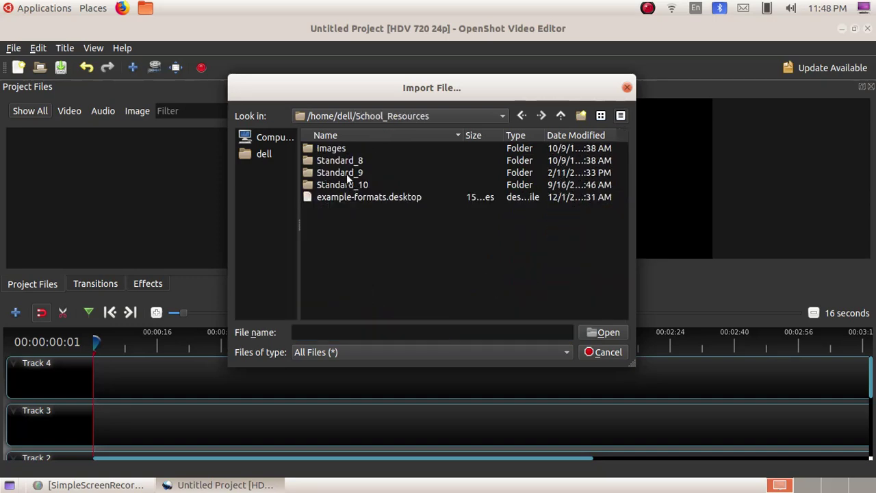
double_click(347, 172)
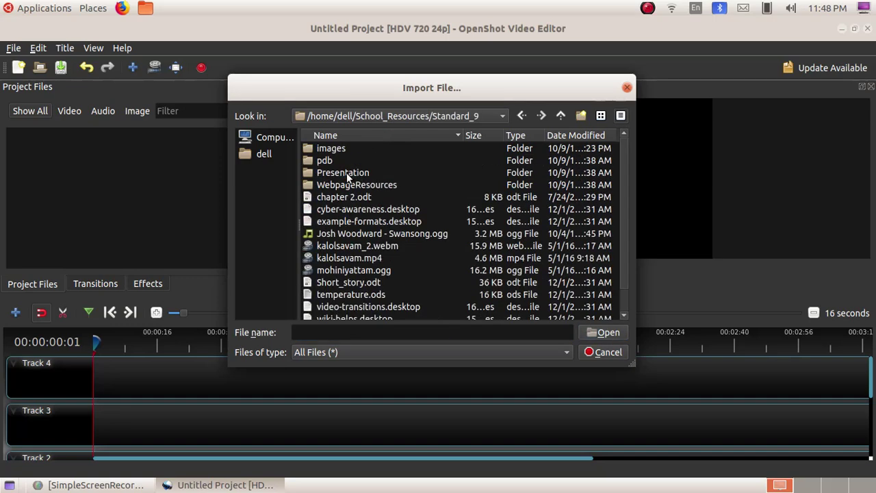
left_click(360, 257)
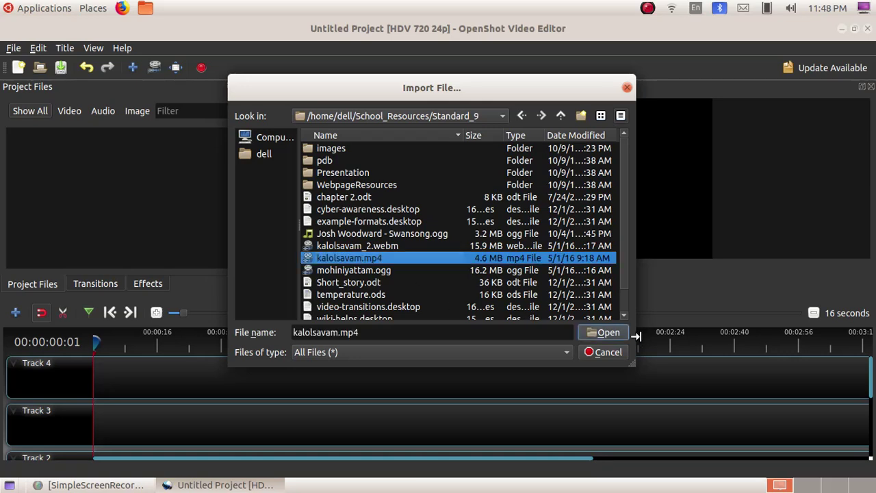
left_click(606, 332)
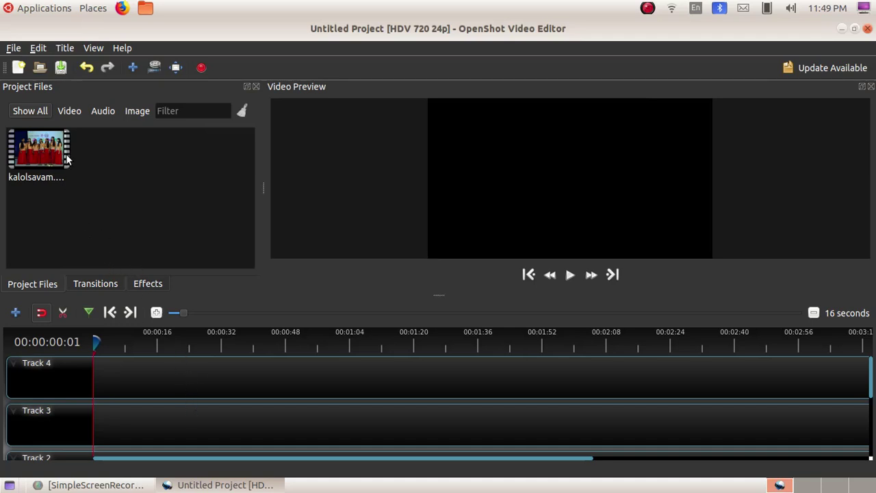
Place the kalolsavam clip at the start of Track 4 and play it in the preview.
left_click(38, 158)
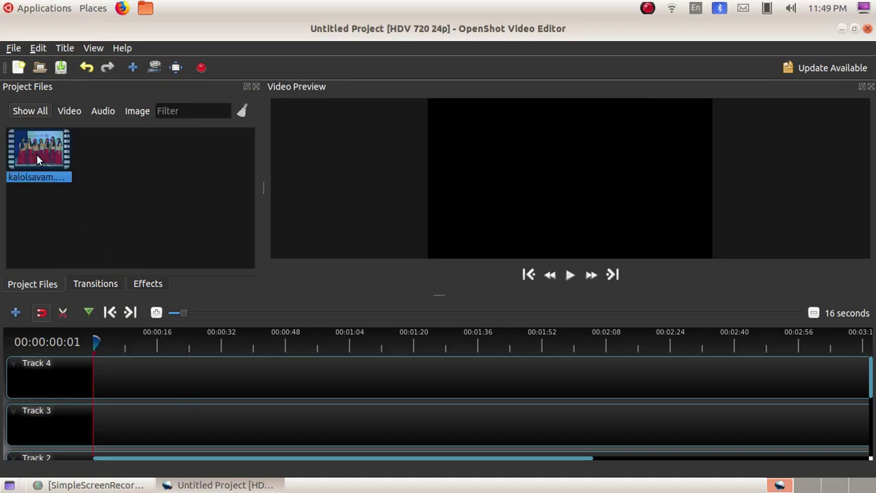
left_click_drag(55, 198, 94, 375)
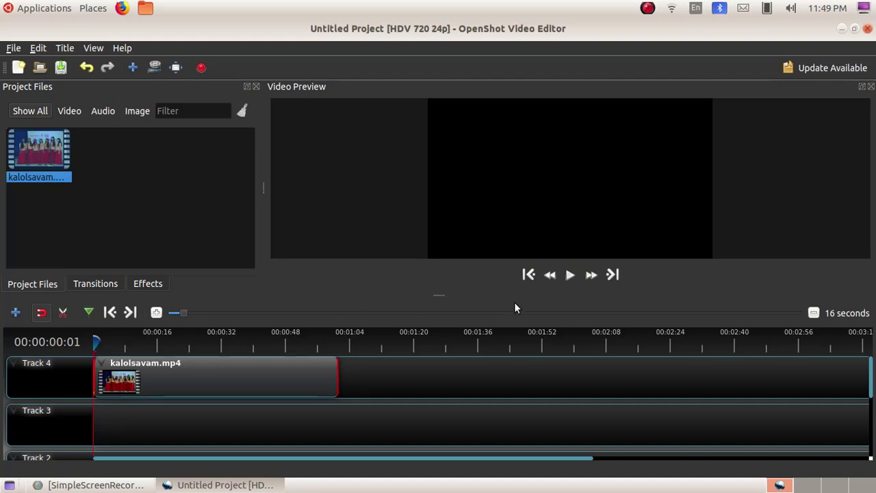
left_click(569, 276)
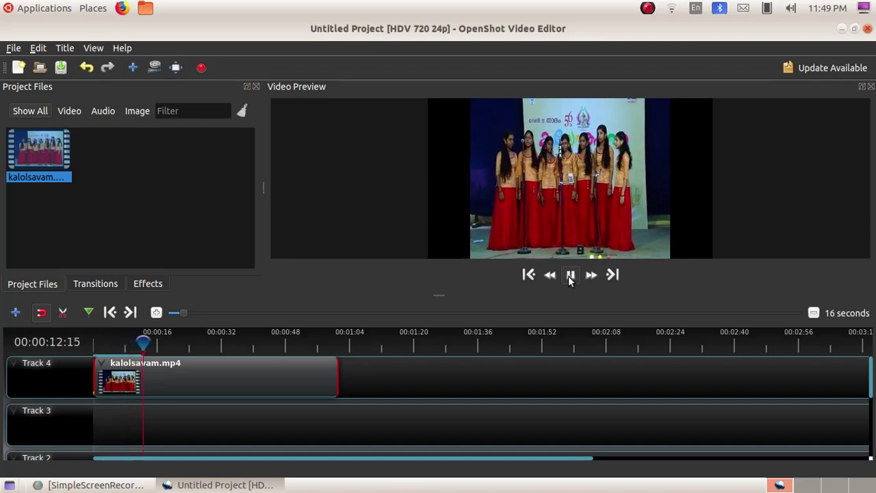
Razor-split the kalolsavam clip at the playhead and drag its second part right to leave a gap.
left_click(570, 278)
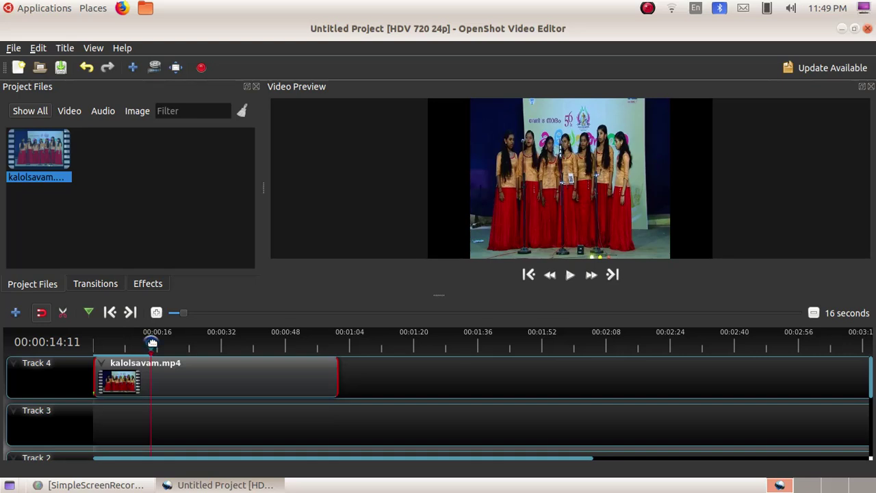
left_click_drag(152, 343, 175, 351)
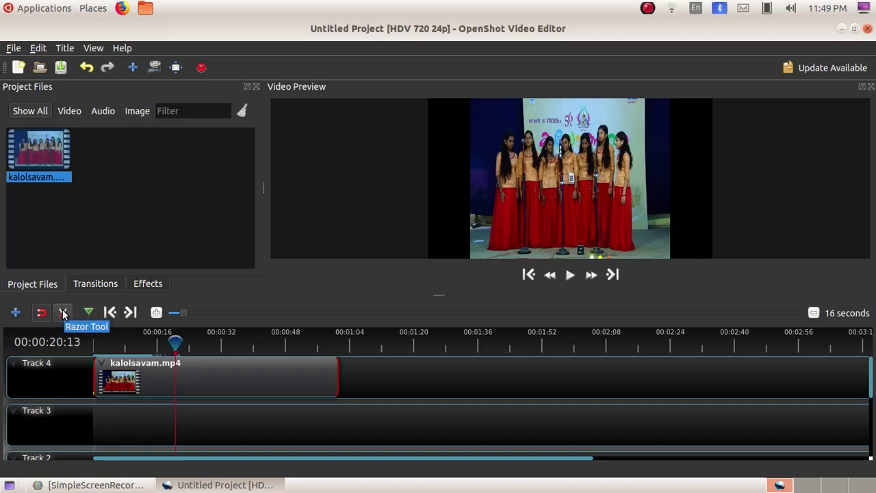
left_click(63, 314)
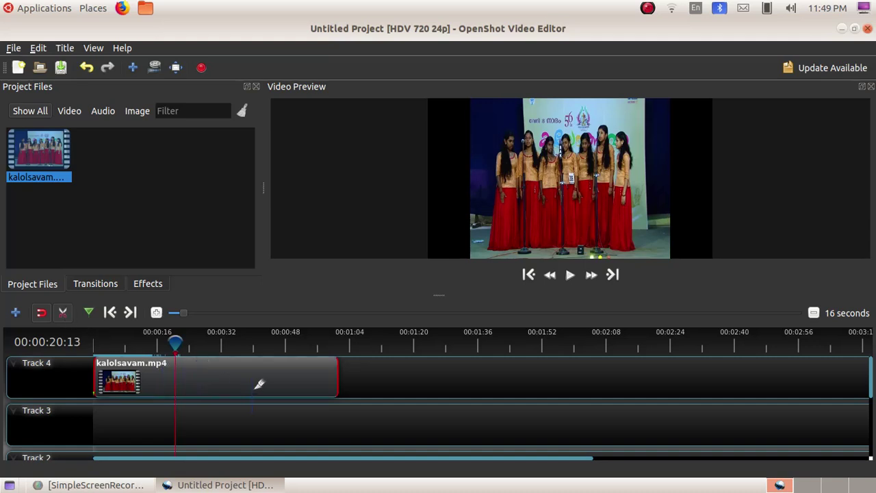
left_click(199, 368)
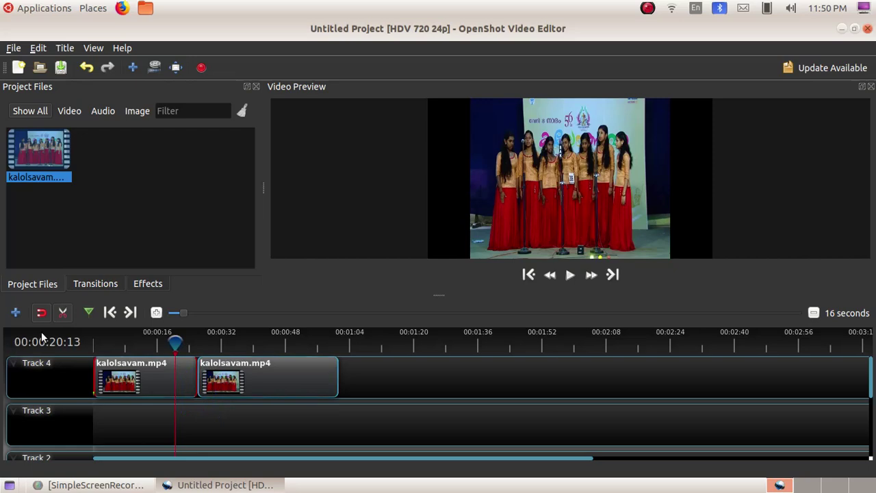
left_click(62, 313)
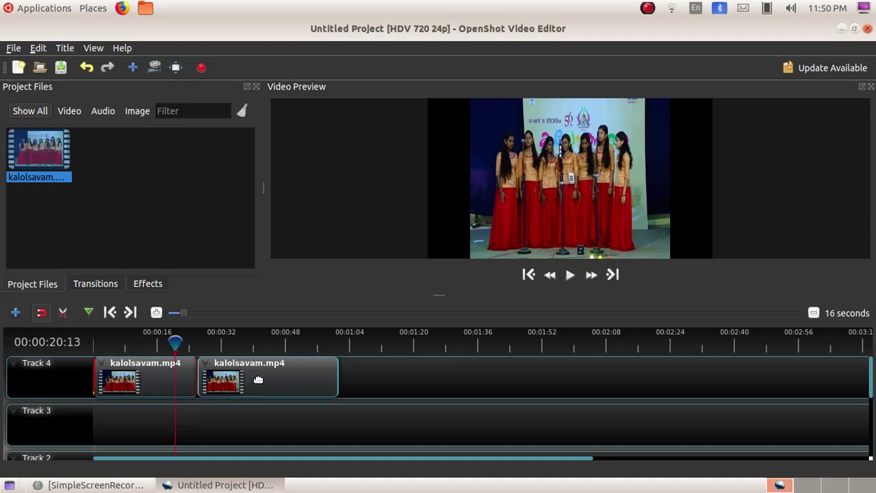
left_click_drag(259, 380, 345, 378)
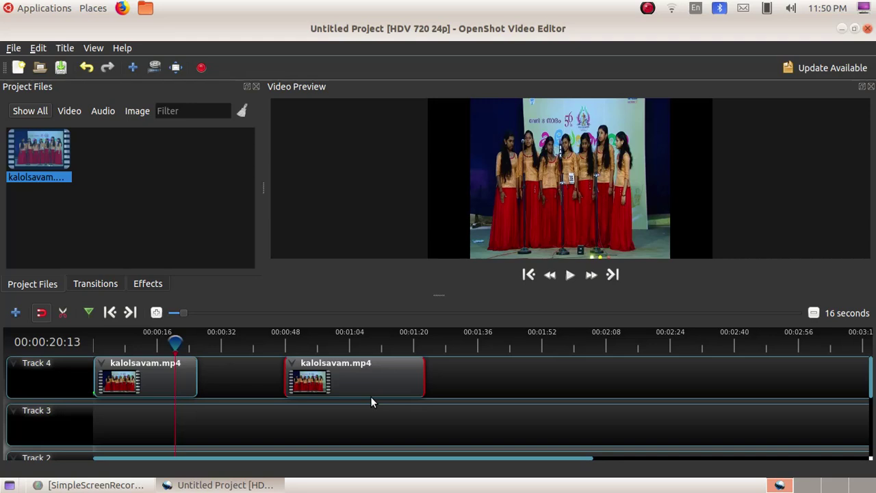
Import mohiniyattam.ogg from School_Resources/Standard_9 via File > Import Files.
left_click(14, 48)
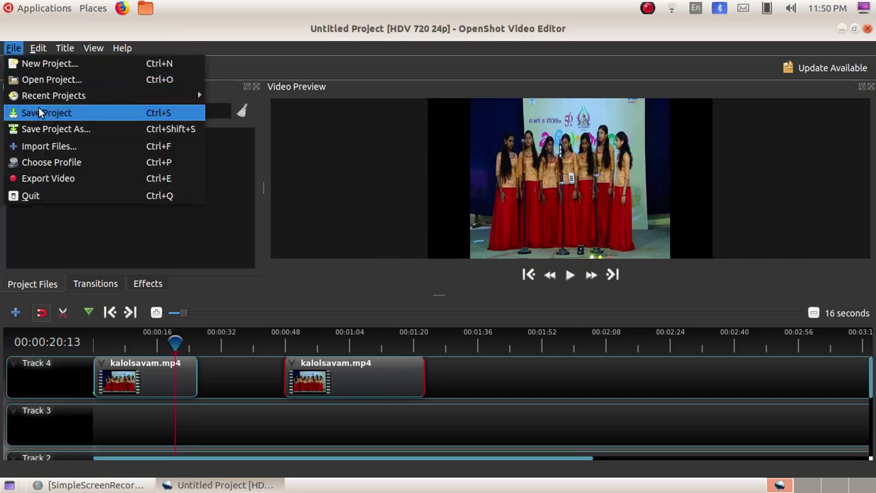
left_click(55, 147)
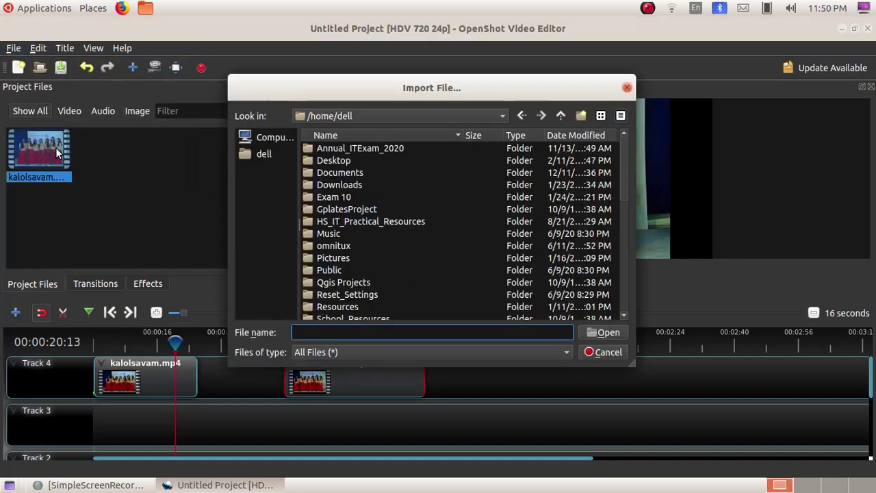
scroll(393, 226, "down", 1)
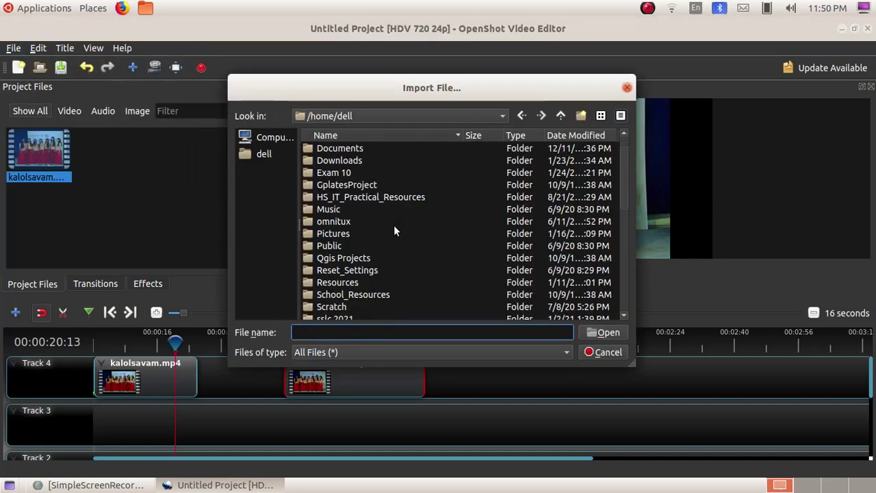
double_click(378, 295)
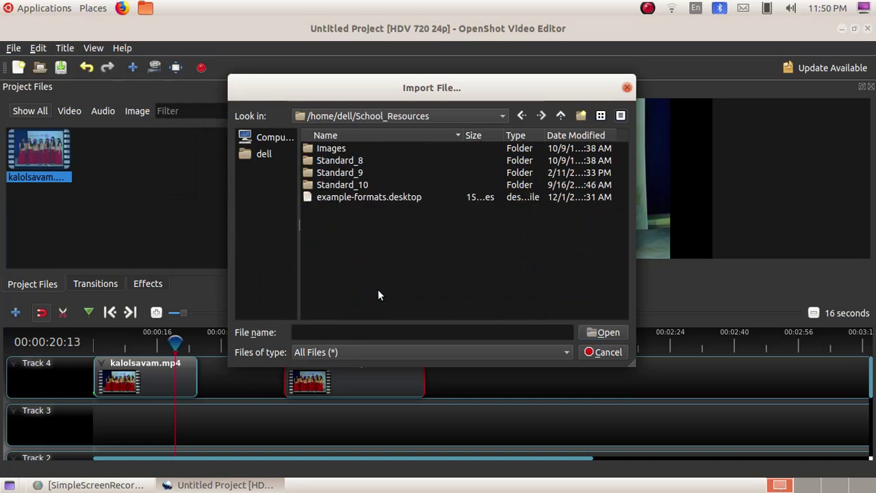
double_click(337, 173)
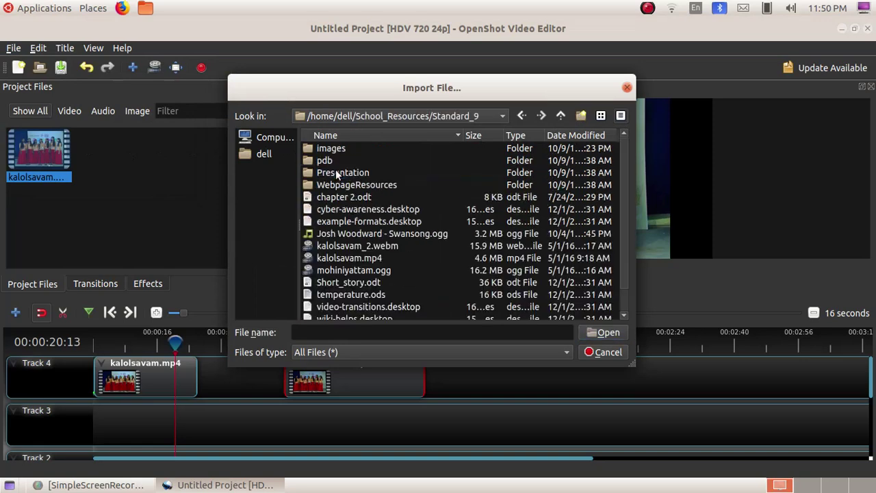
left_click(343, 270)
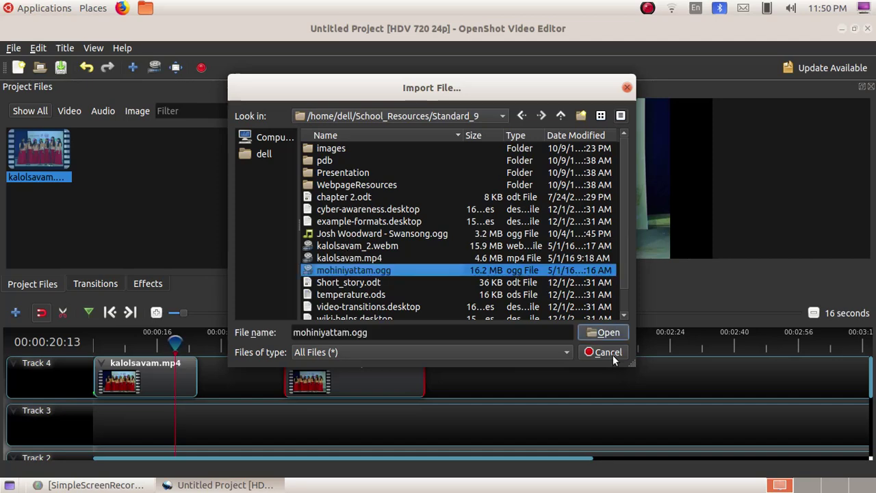
left_click(606, 333)
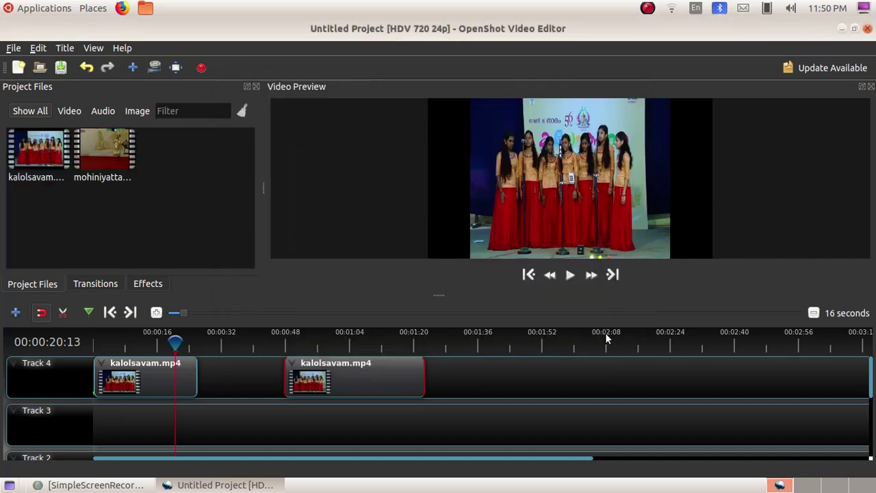
Drop mohiniyattam.ogg onto Track 3 and razor-cut it where the Track 4 gap ends.
left_click(94, 147)
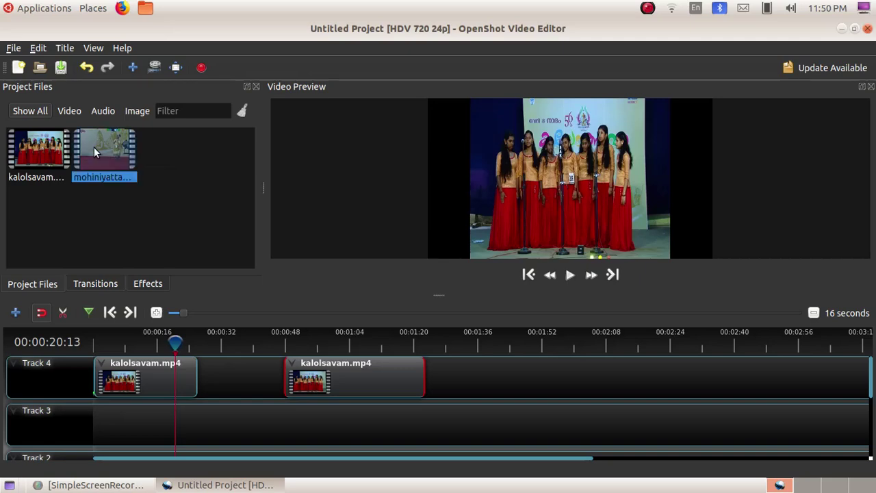
left_click_drag(151, 274, 192, 427)
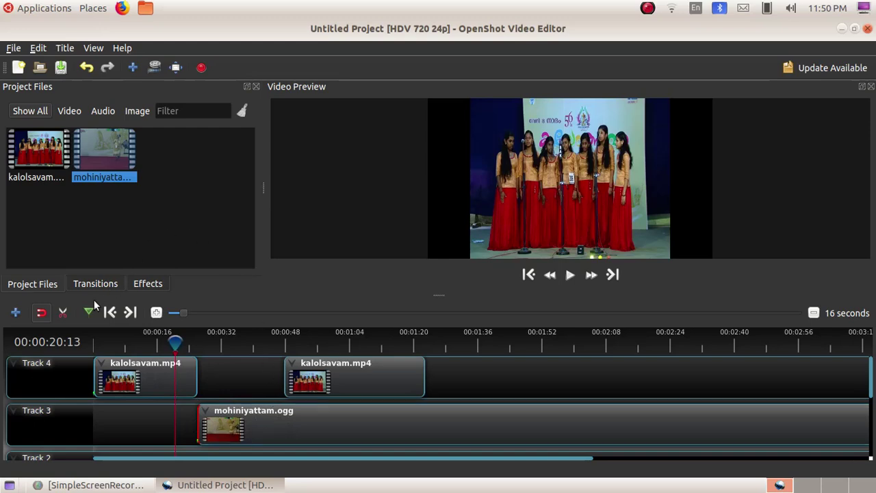
left_click(65, 313)
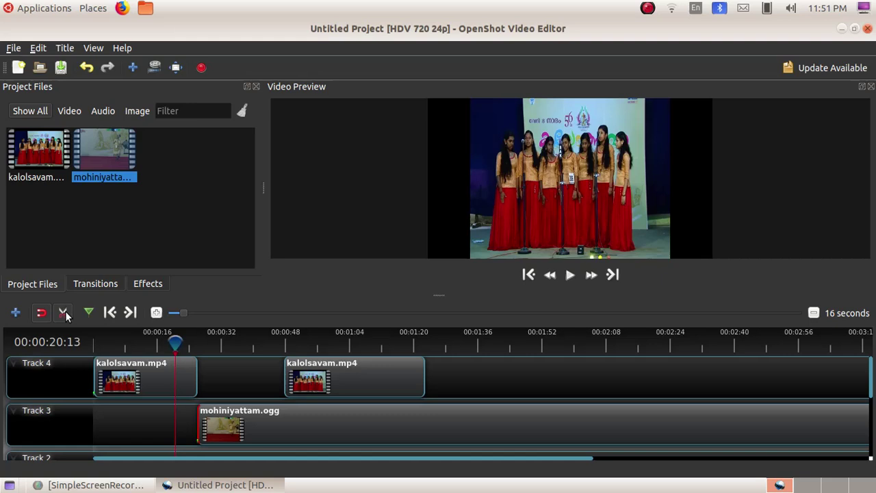
left_click(285, 416)
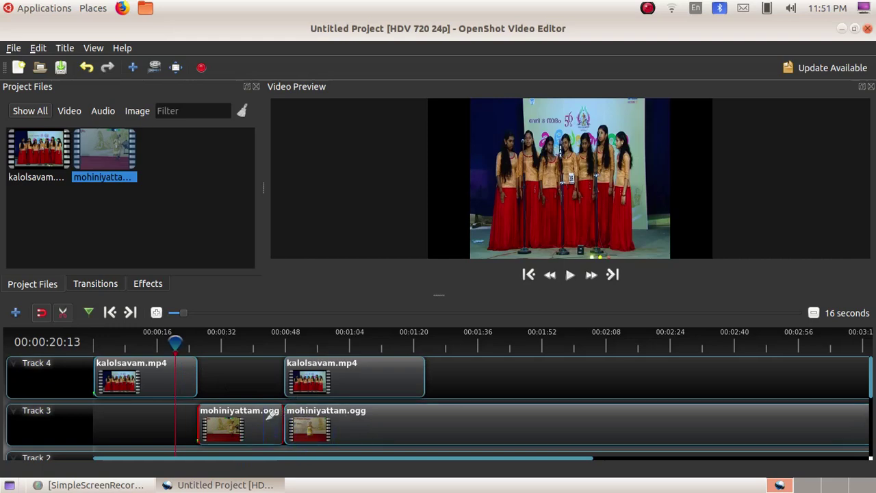
left_click(63, 314)
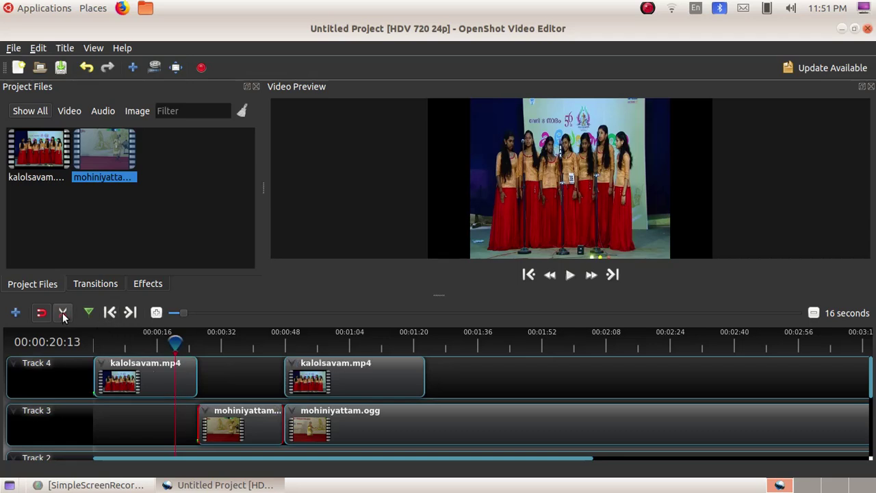
left_click(376, 429)
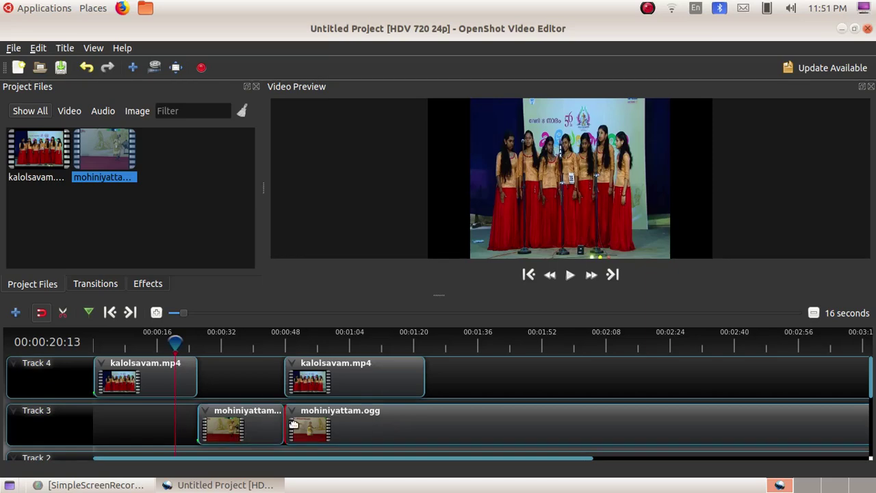
Remove the long mohiniyattam remainder and drag the short piece up into the Track 4 gap.
right_click(405, 422)
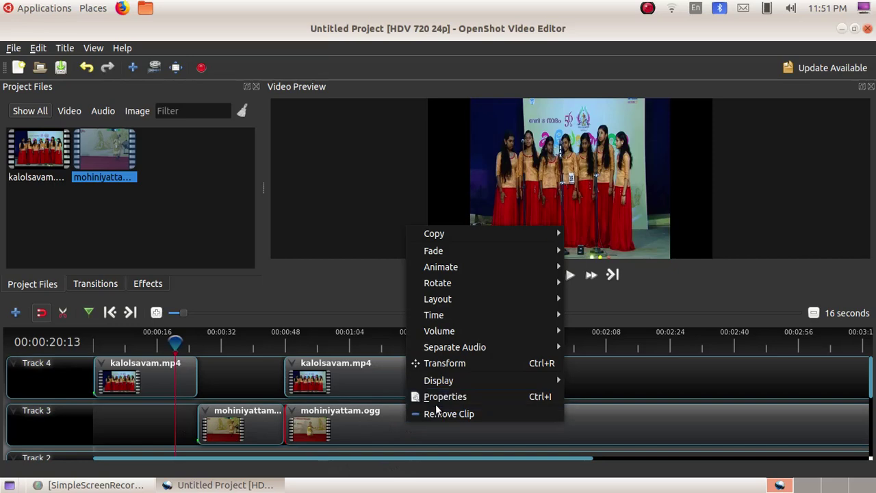
left_click(436, 411)
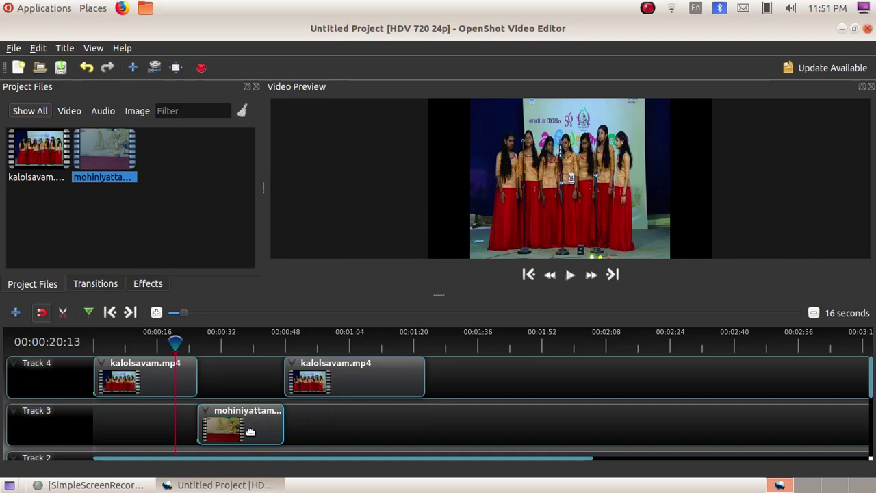
left_click_drag(251, 432, 251, 394)
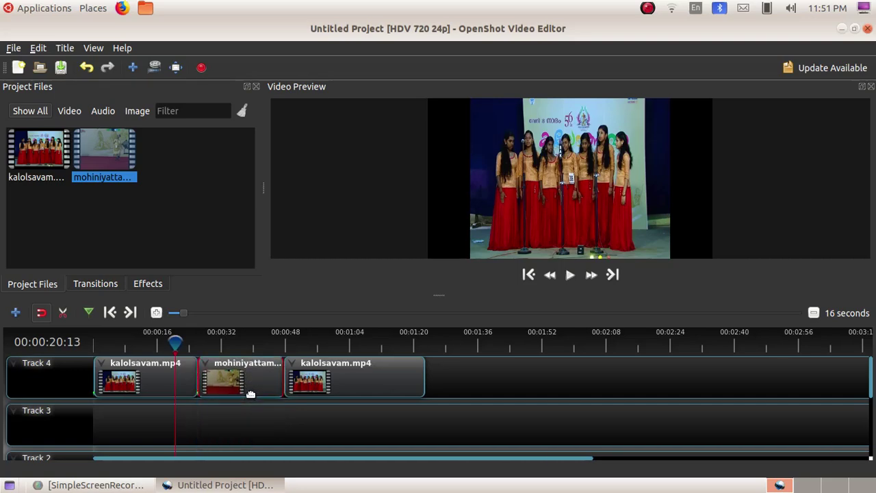